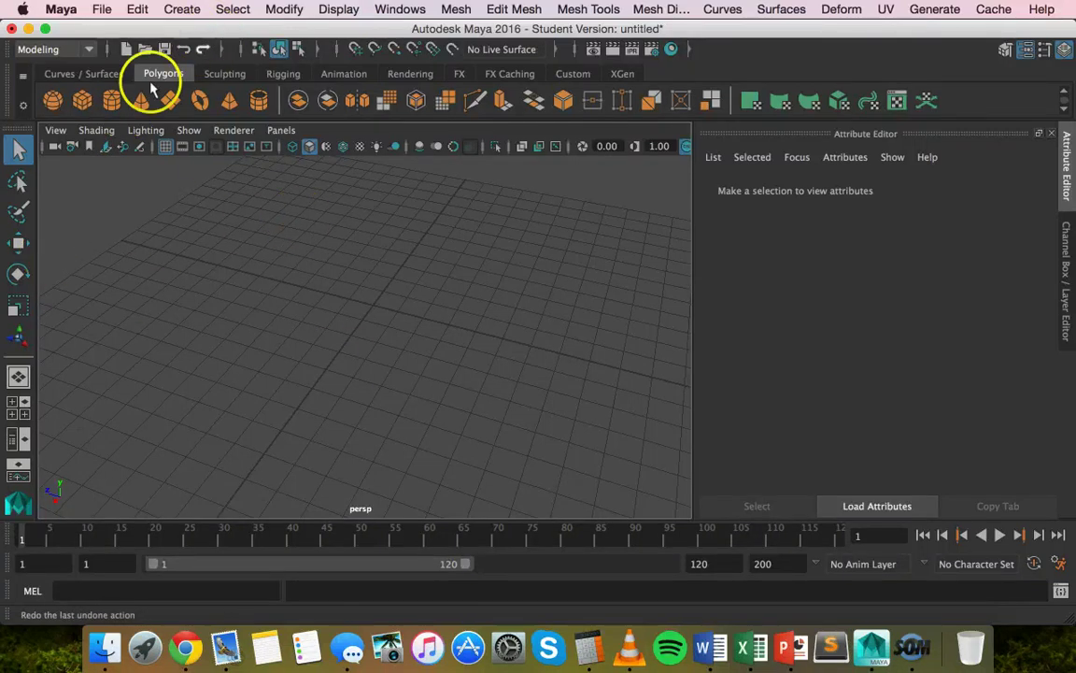
Draw a polygon box (pCube1) on the grid, then a polygon cylinder (pCylinder1) to its left
left_click(76, 103)
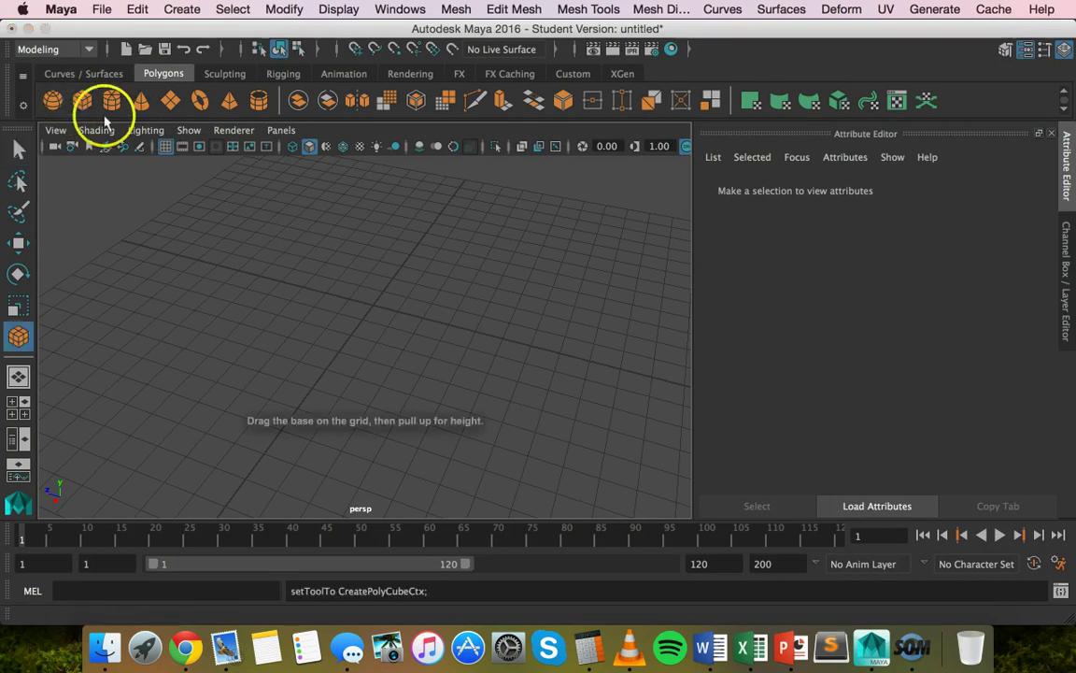
left_click_drag(344, 302, 458, 449)
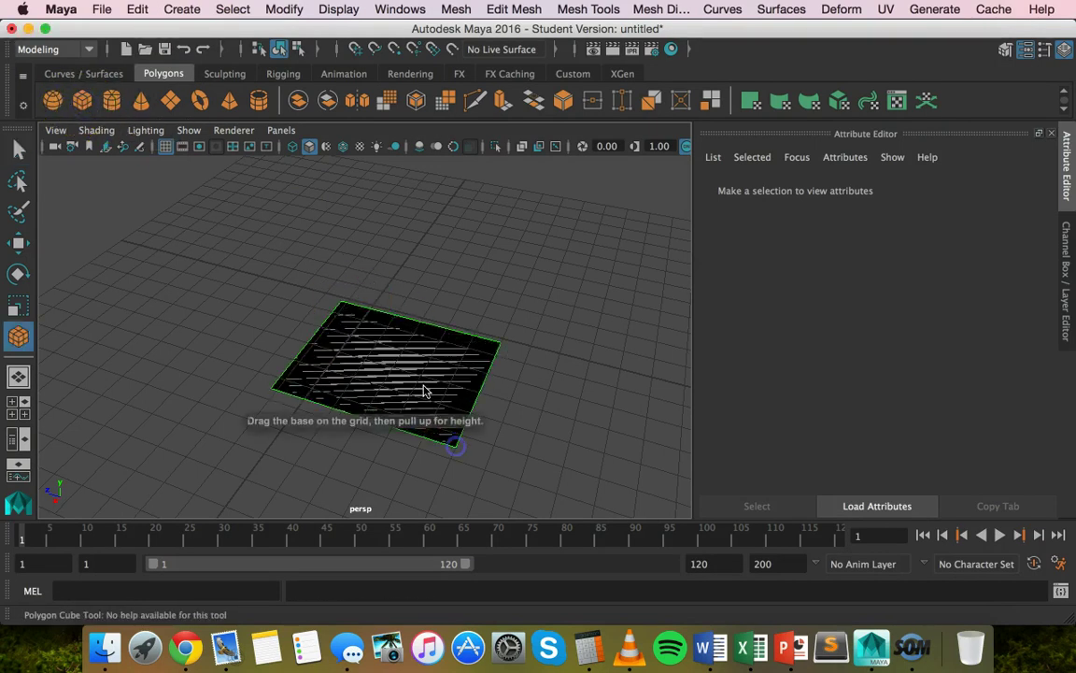
left_click_drag(398, 370, 402, 281)
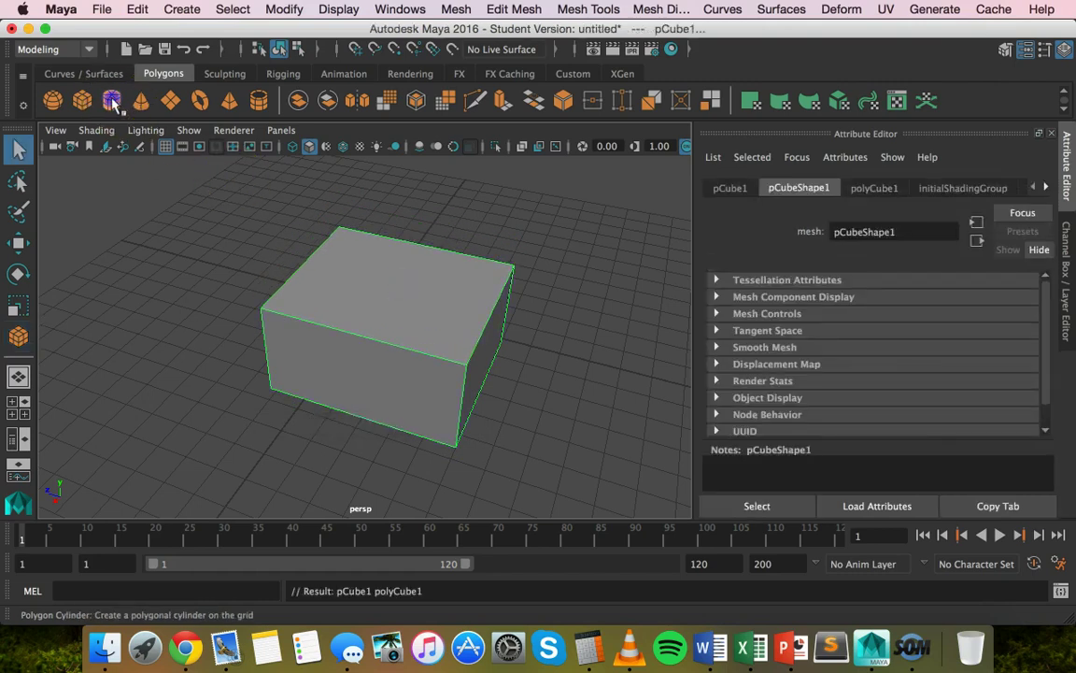
left_click(114, 103)
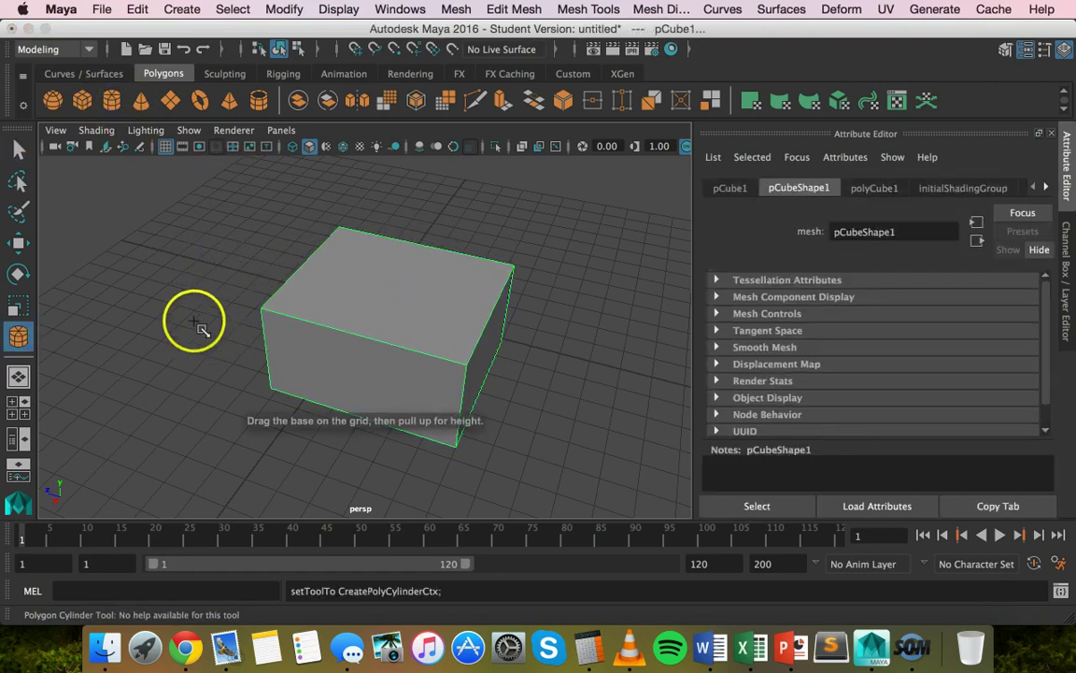
left_click_drag(195, 321, 199, 189)
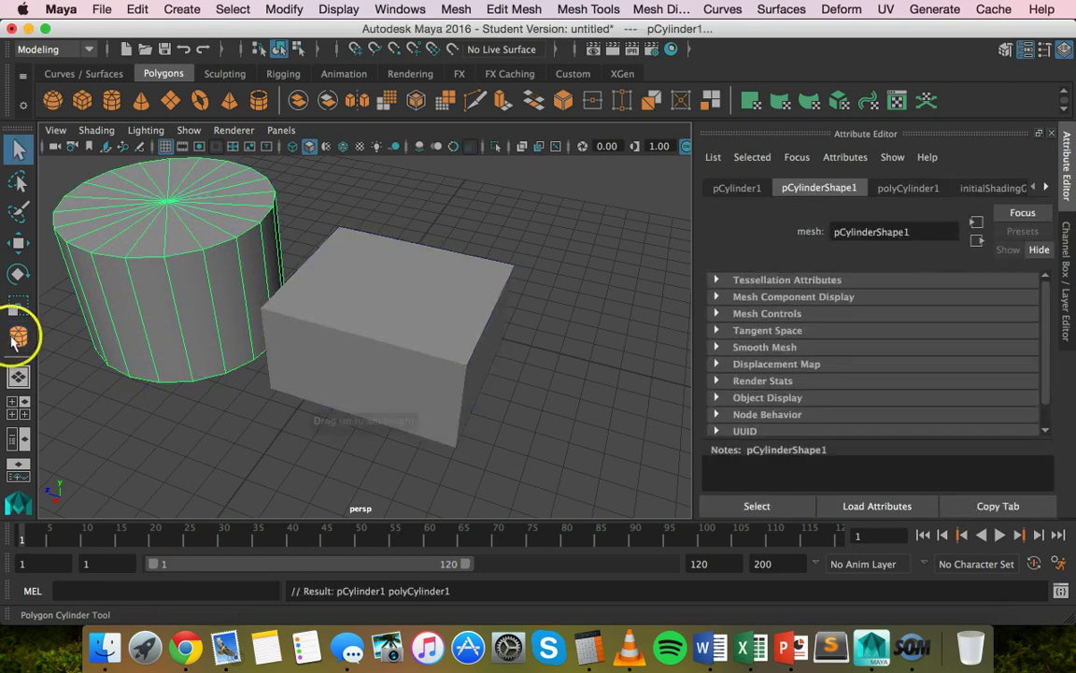
Move pCylinder1 into the front-left part of the box so the two shapes overlap
left_click(18, 242)
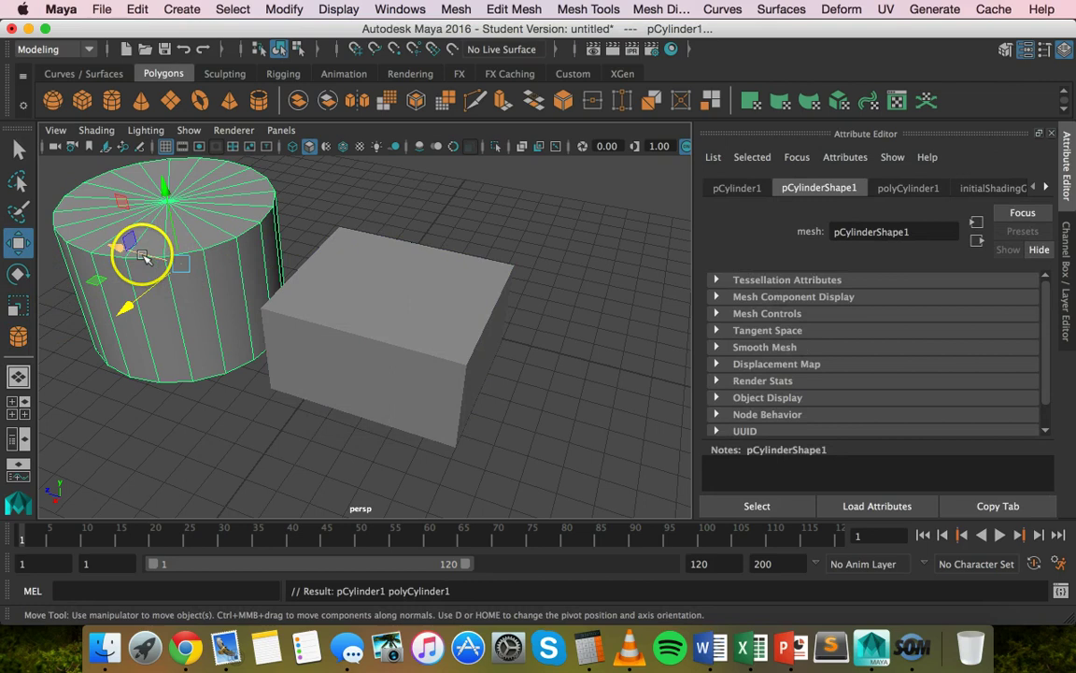
left_click_drag(119, 252, 287, 332)
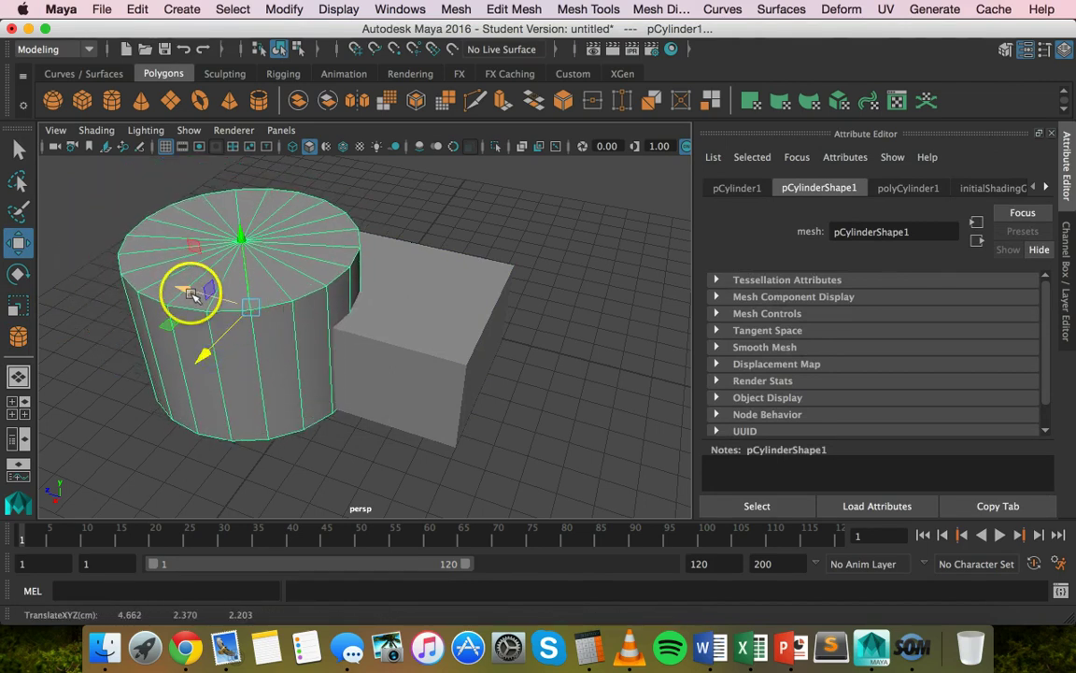
left_click_drag(188, 295, 222, 300)
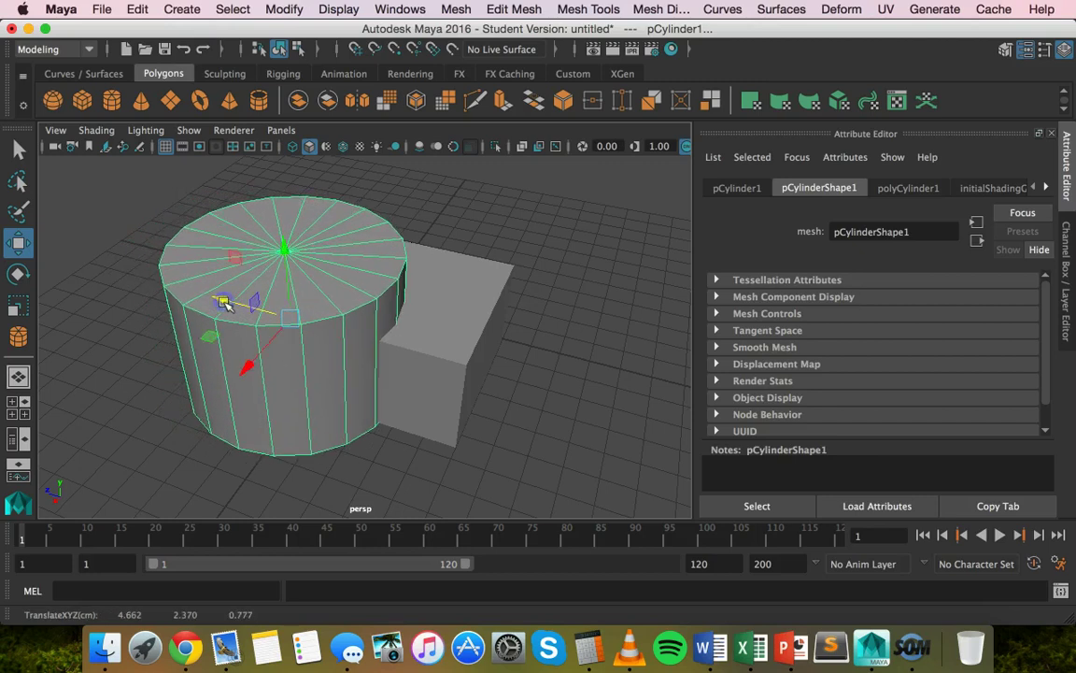
left_click_drag(329, 404, 276, 397, "alt")
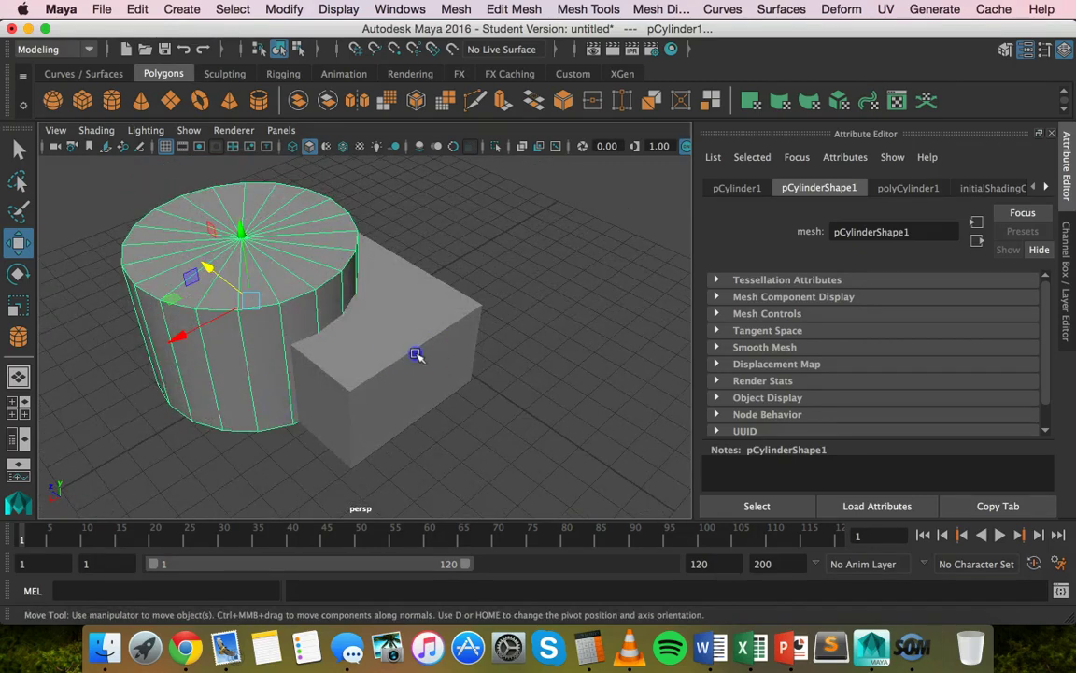
mouse_move(413, 353)
left_mouse_down("alt")
mouse_move(334, 375)
mouse_move(312, 331)
mouse_move(452, 341)
mouse_move(440, 337)
left_mouse_up("alt")
left_click(371, 306)
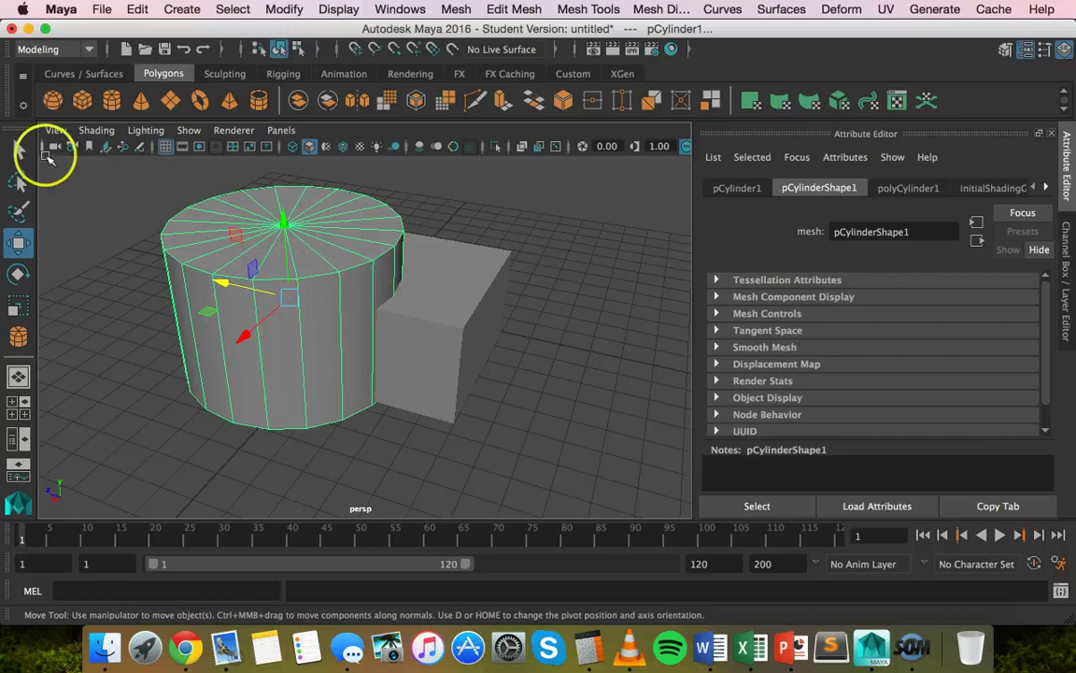
left_click(19, 150)
Clear the selection so neither the cylinder nor the box is selected
left_click(557, 258)
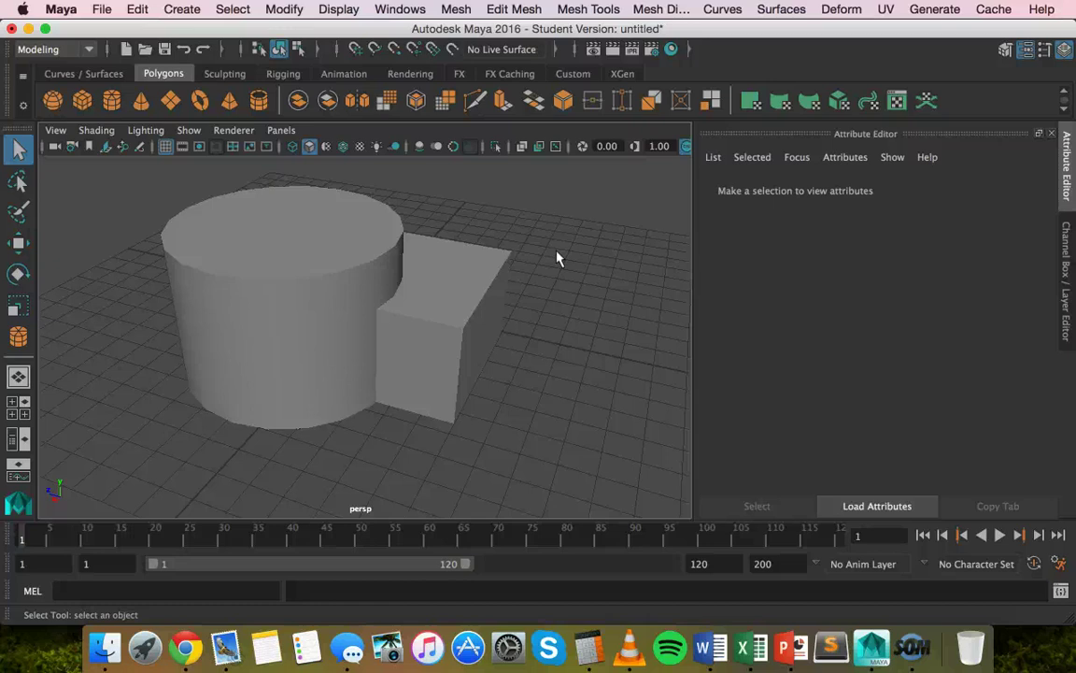
Select the cylinder and the box, then fuse them with Mesh > Booleans > Union into pCylinder2
left_click(93, 49)
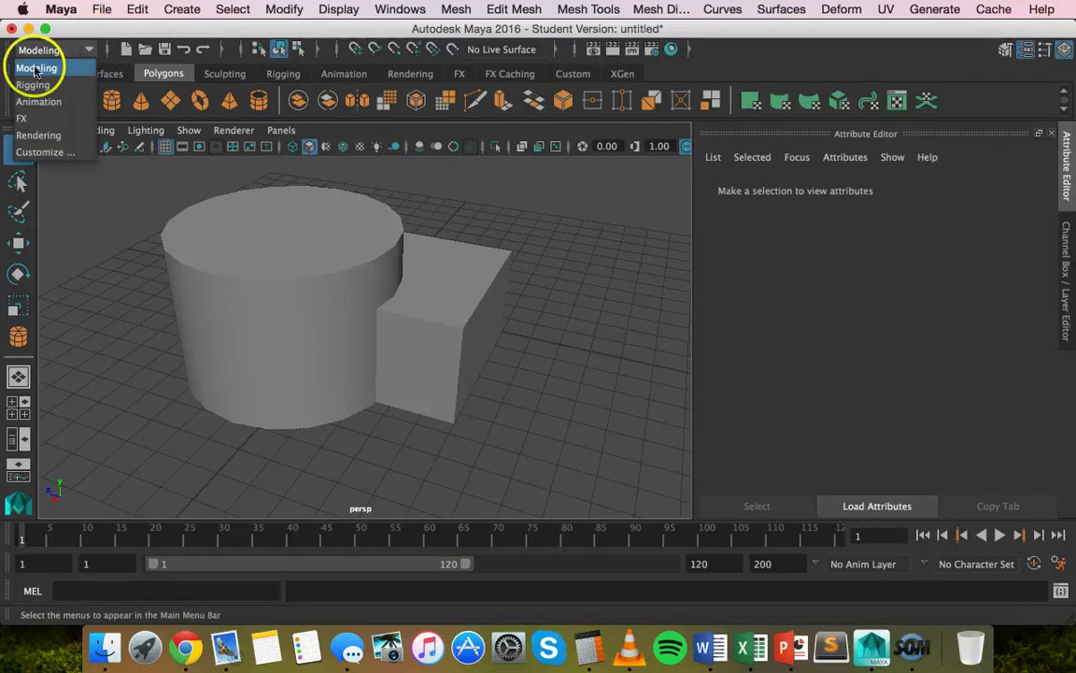
left_click(78, 62)
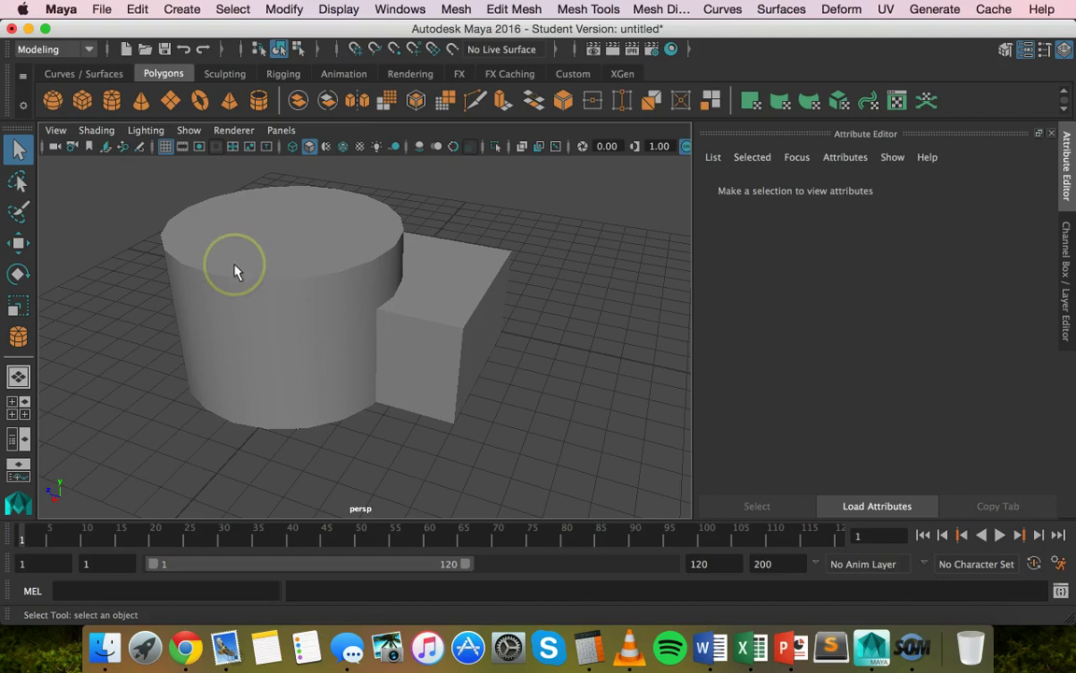
left_click(203, 275)
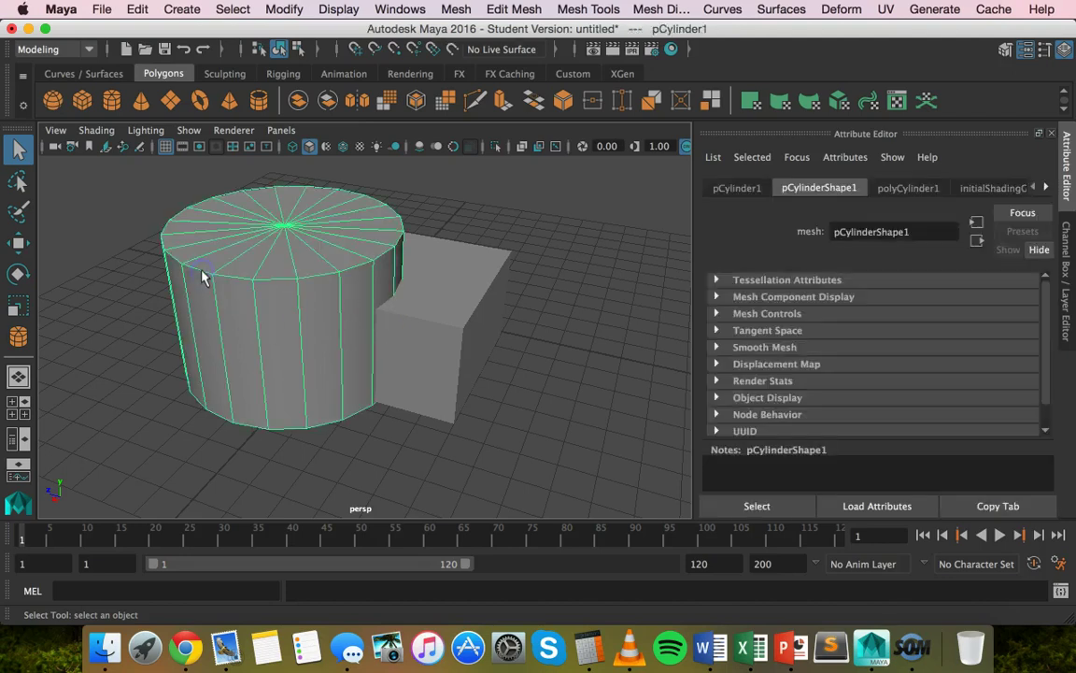
left_click(458, 329)
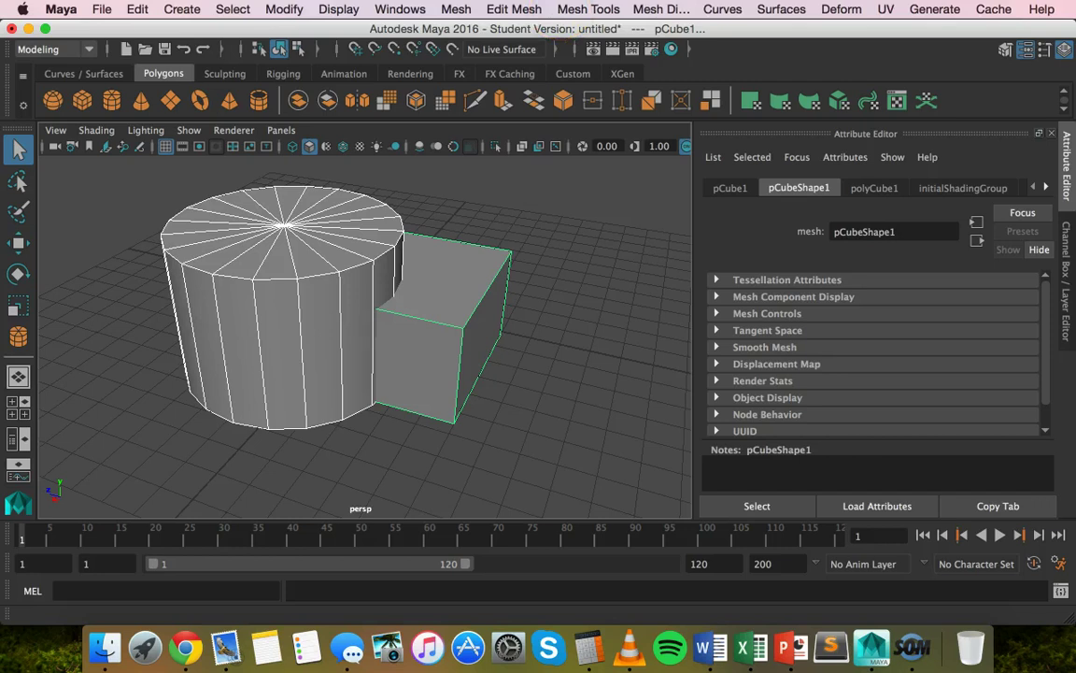
left_click(456, 8)
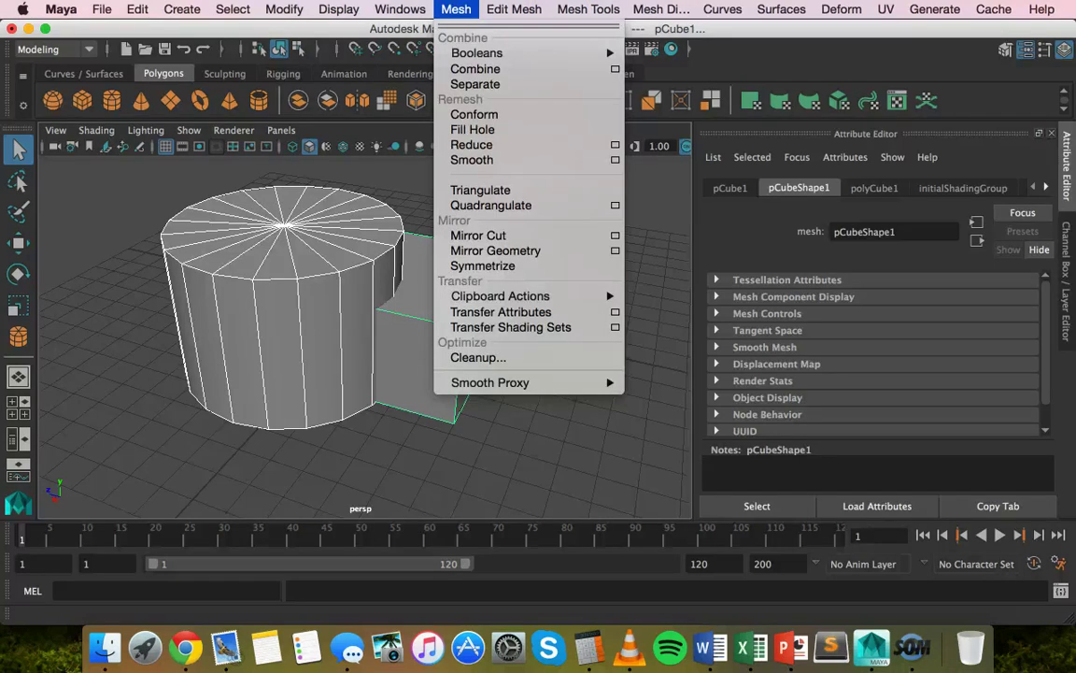
mouse_move(492, 52)
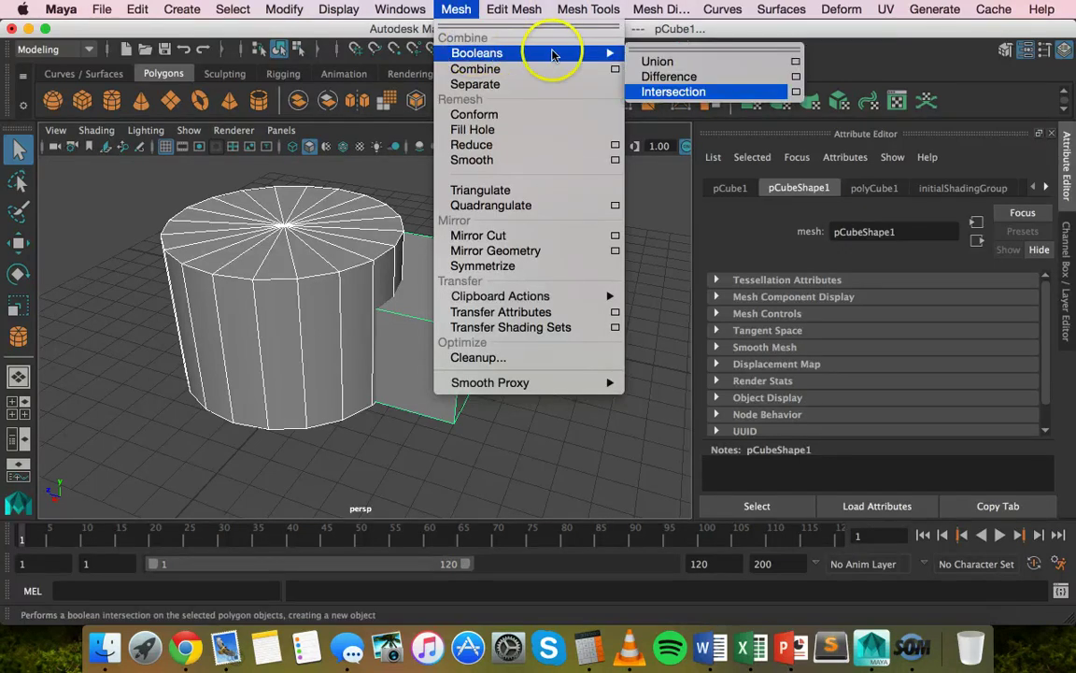
left_click(659, 63)
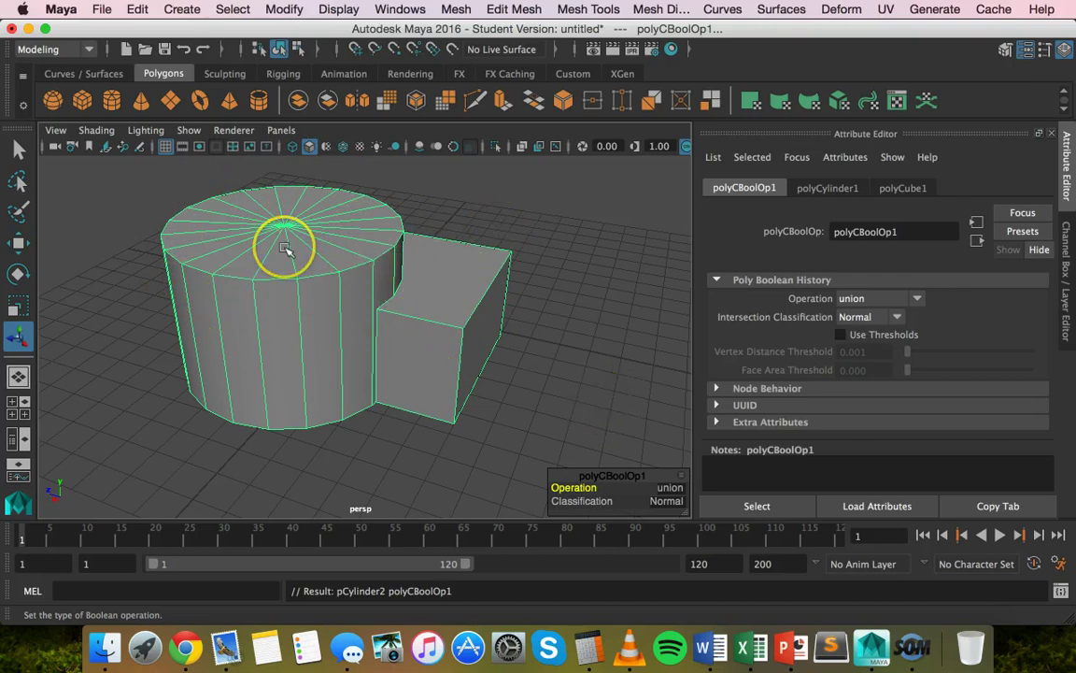
Undo the union, then apply Booleans > Difference to the box and cylinder, notching pCube2
key("ctrl+z")
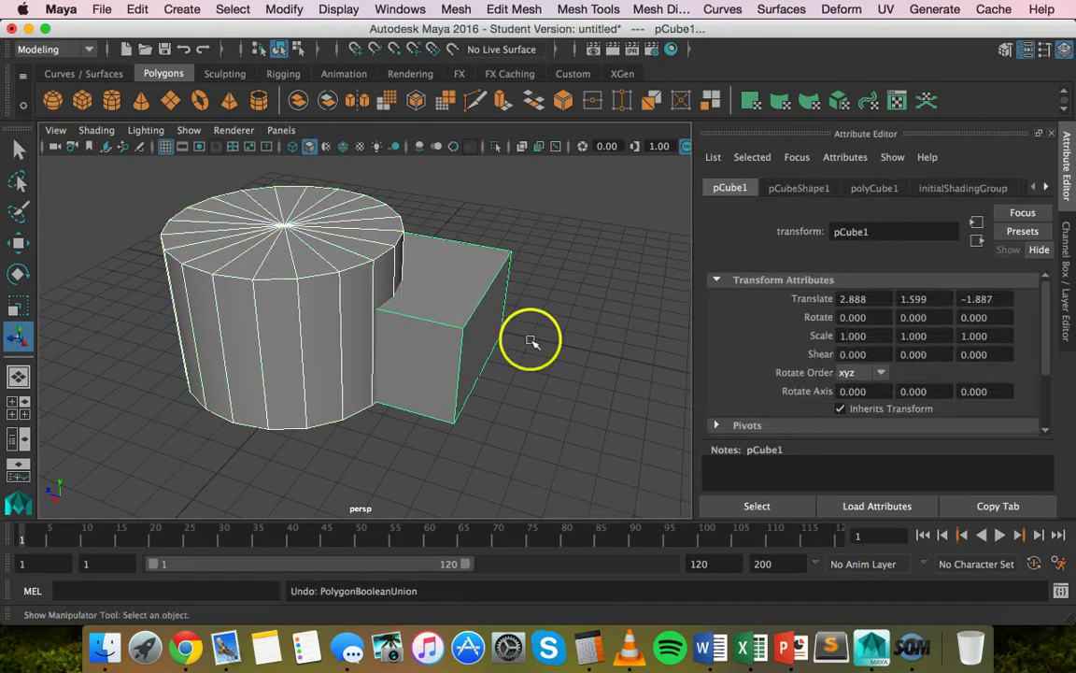
left_click(567, 345)
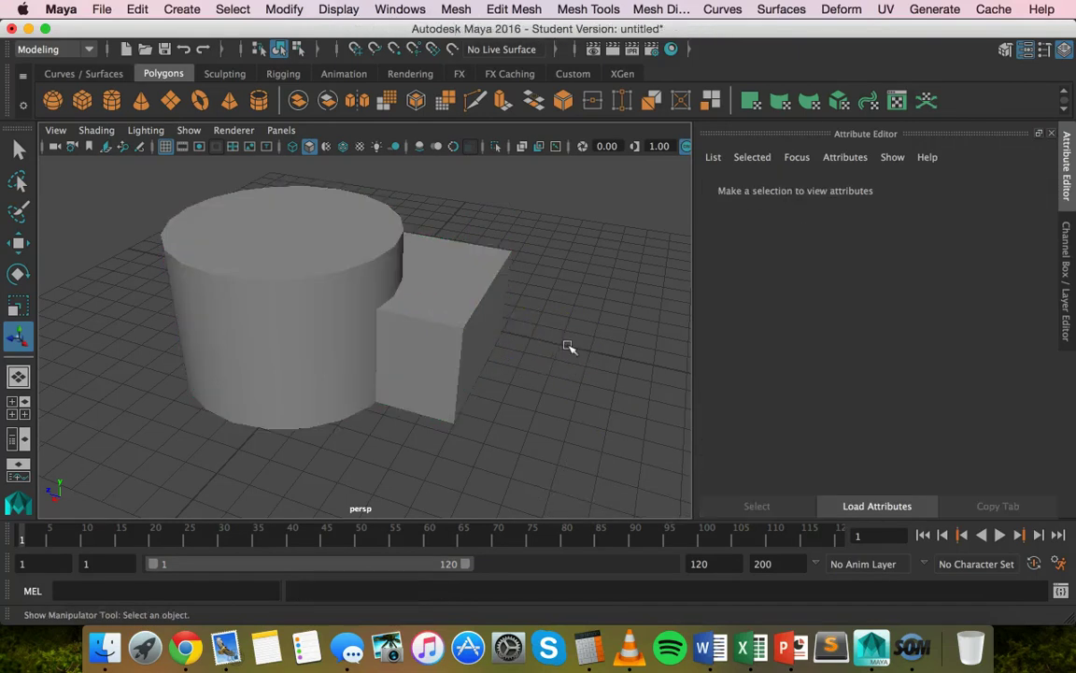
left_click(439, 329)
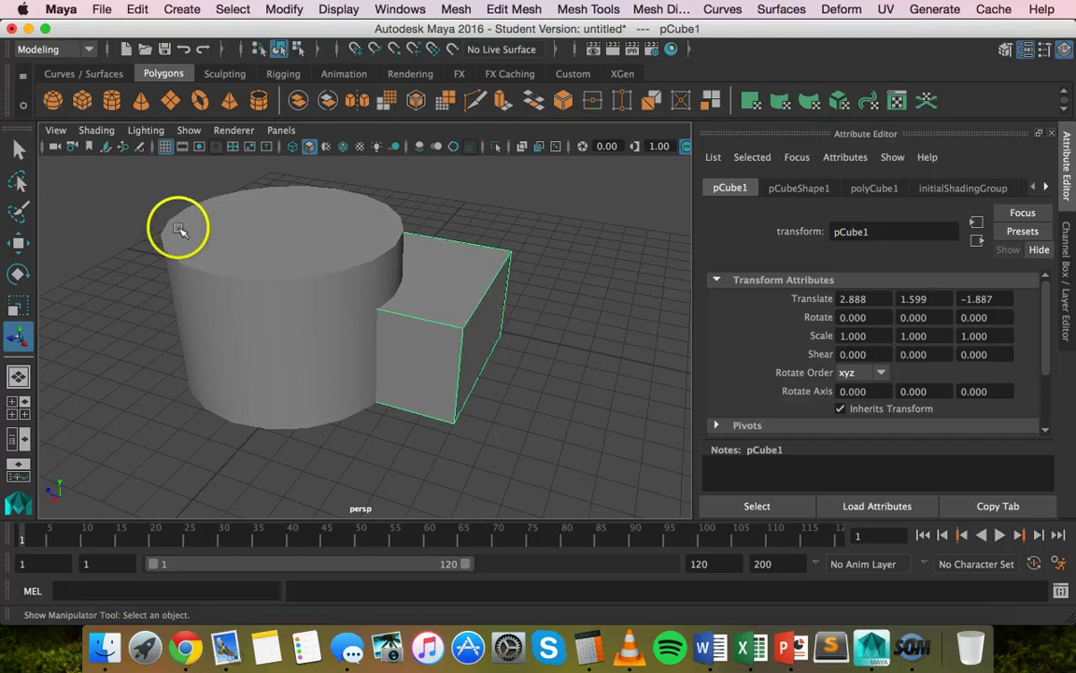
left_click(203, 251)
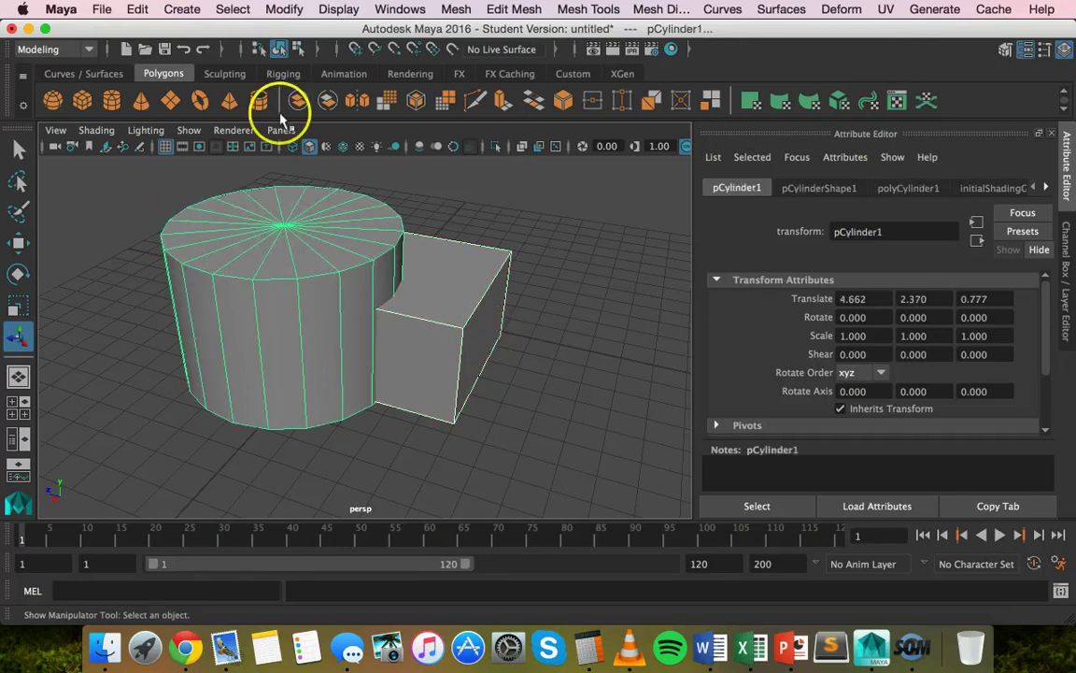
left_click(456, 9)
mouse_move(476, 52)
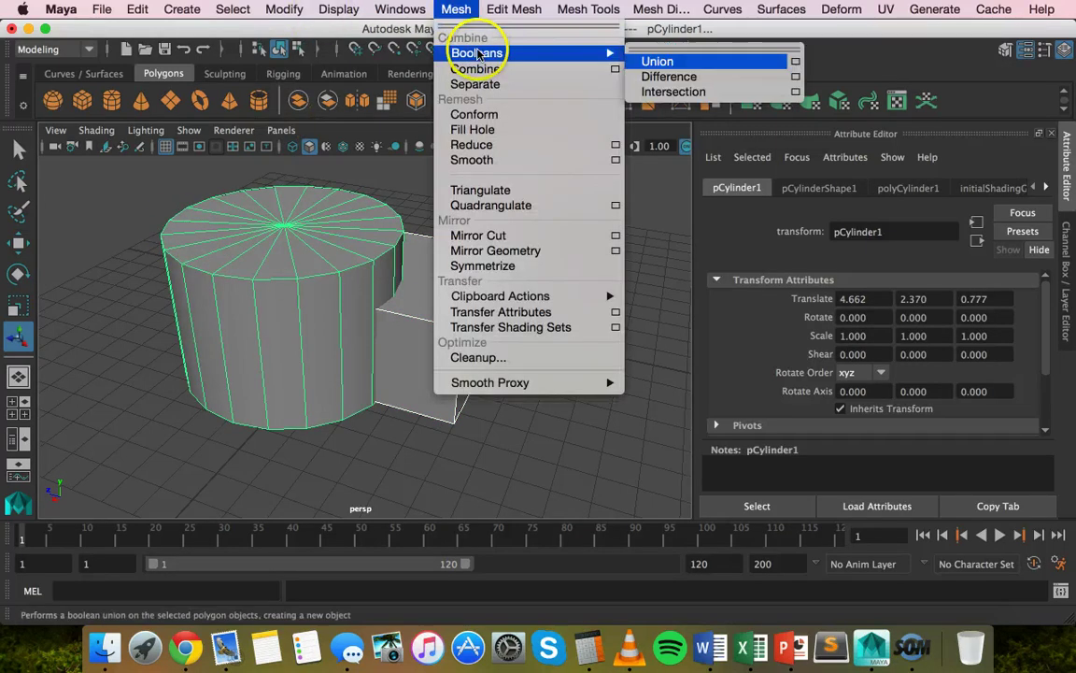
left_click(644, 78)
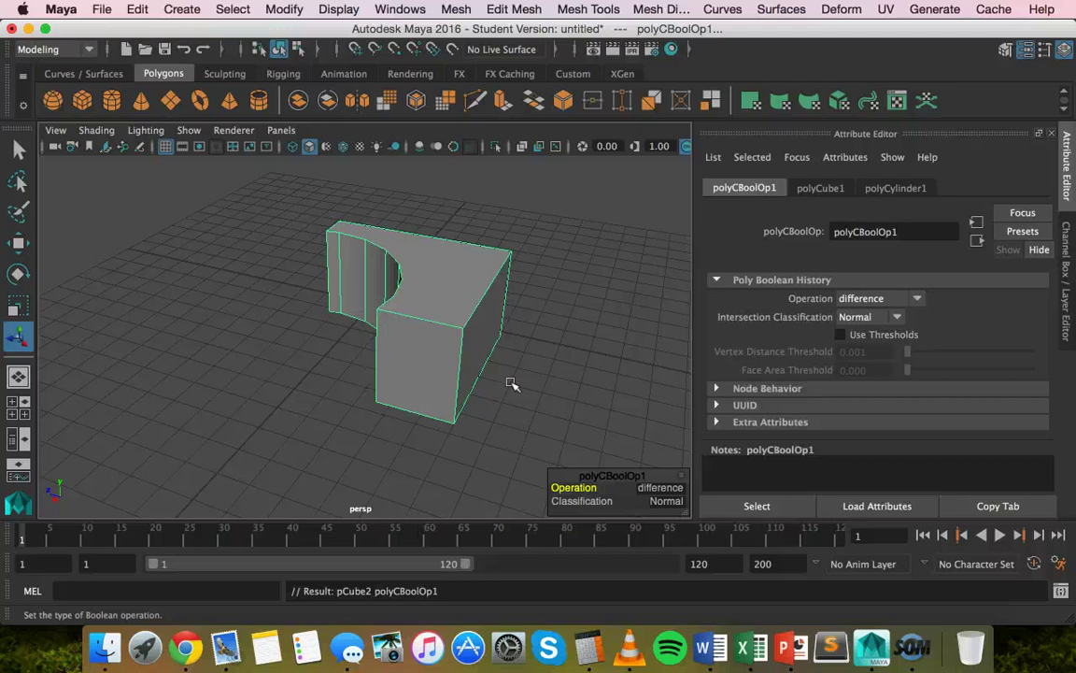
Undo the Boolean difference and reselect the box and cylinder for the Booleans intersection
key("ctrl+z")
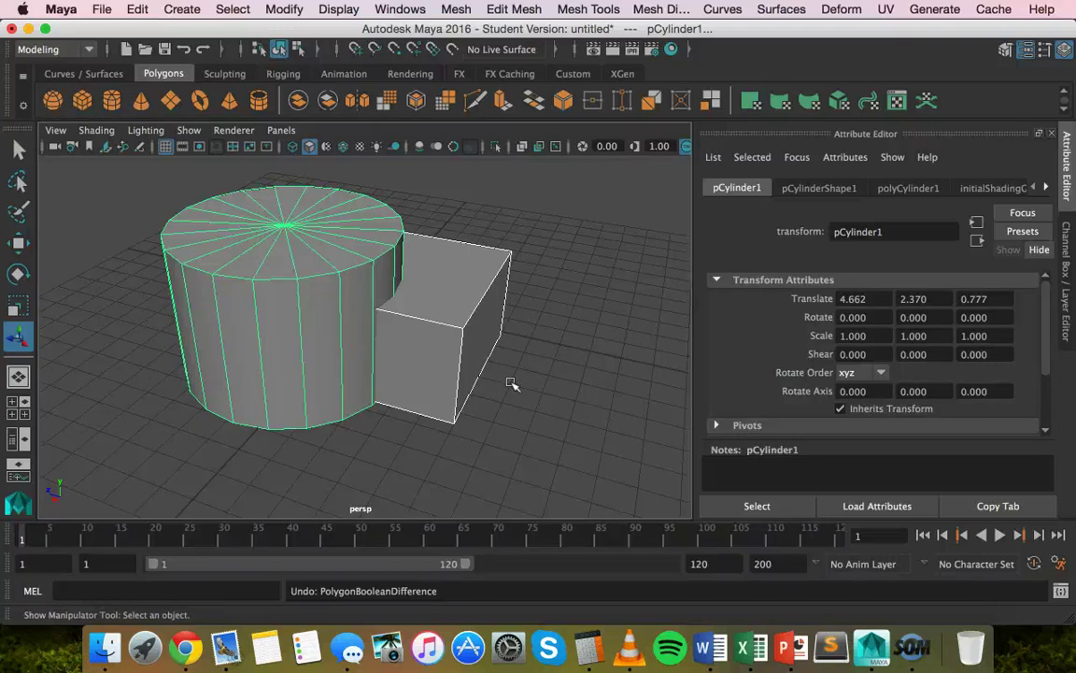
left_click(524, 378)
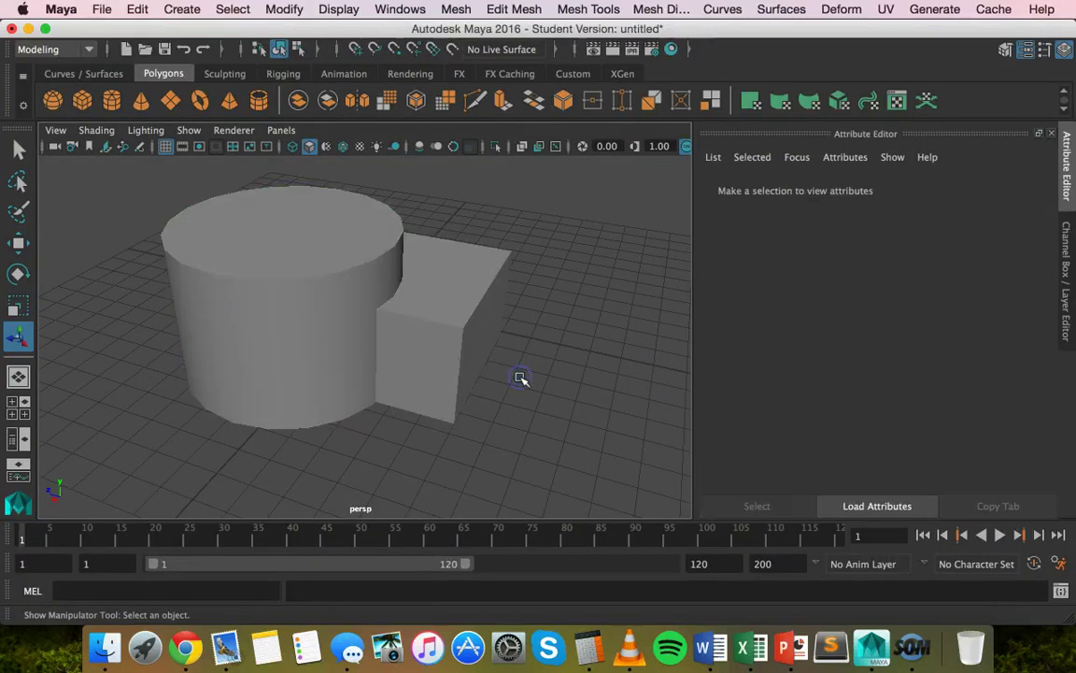
left_click(436, 339)
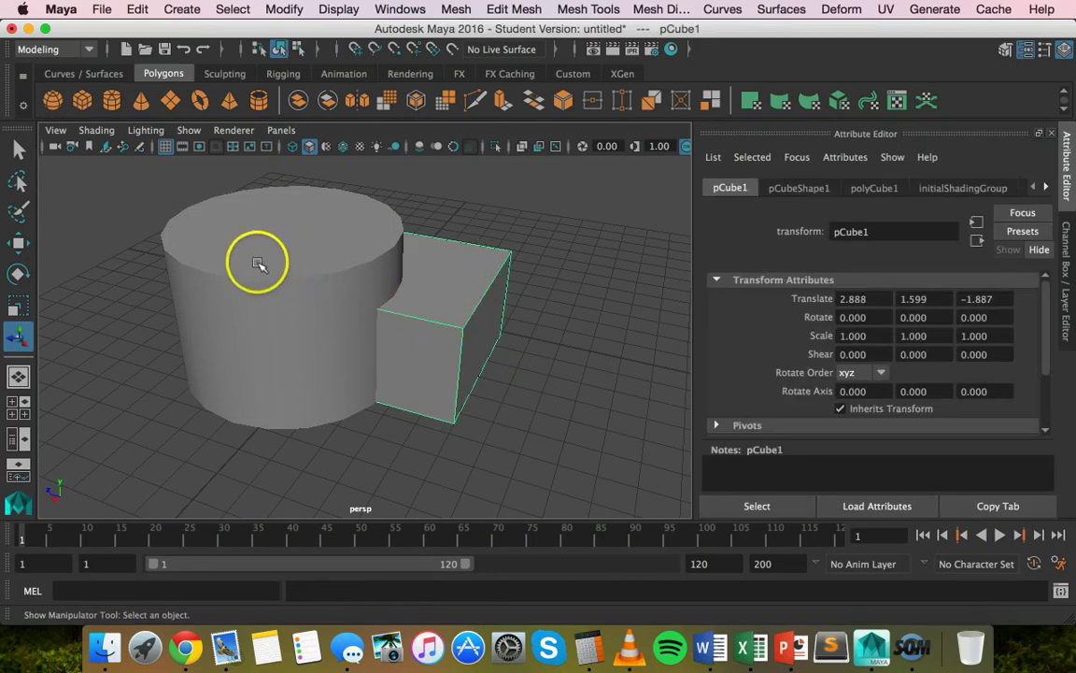
left_click(218, 269, "shift")
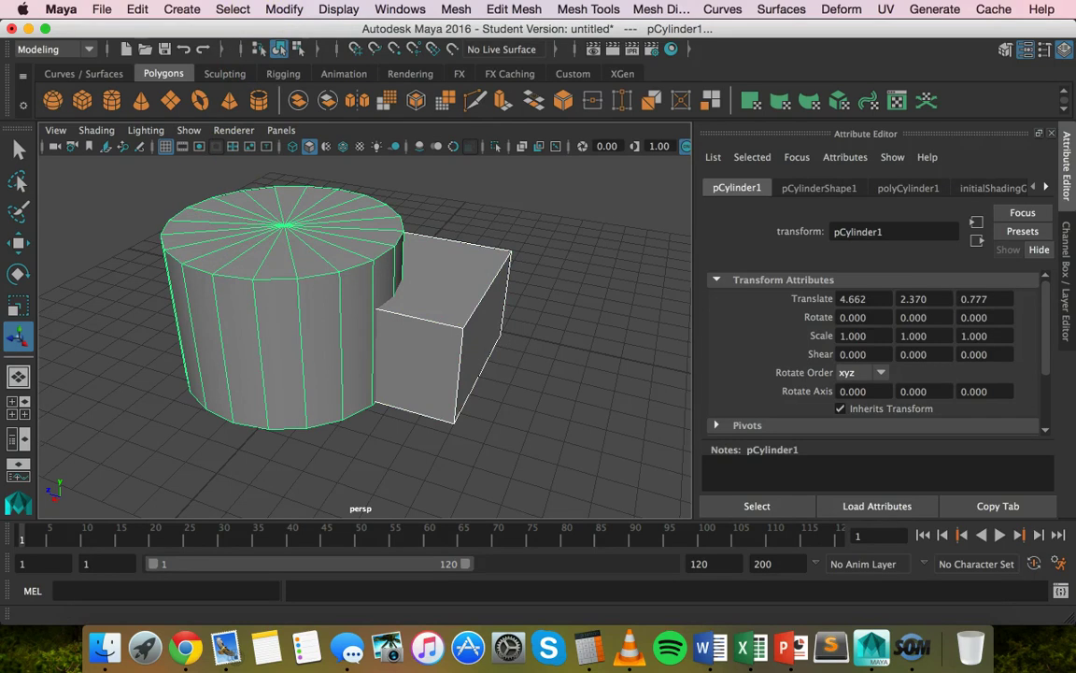
left_click(456, 9)
left_click(461, 55)
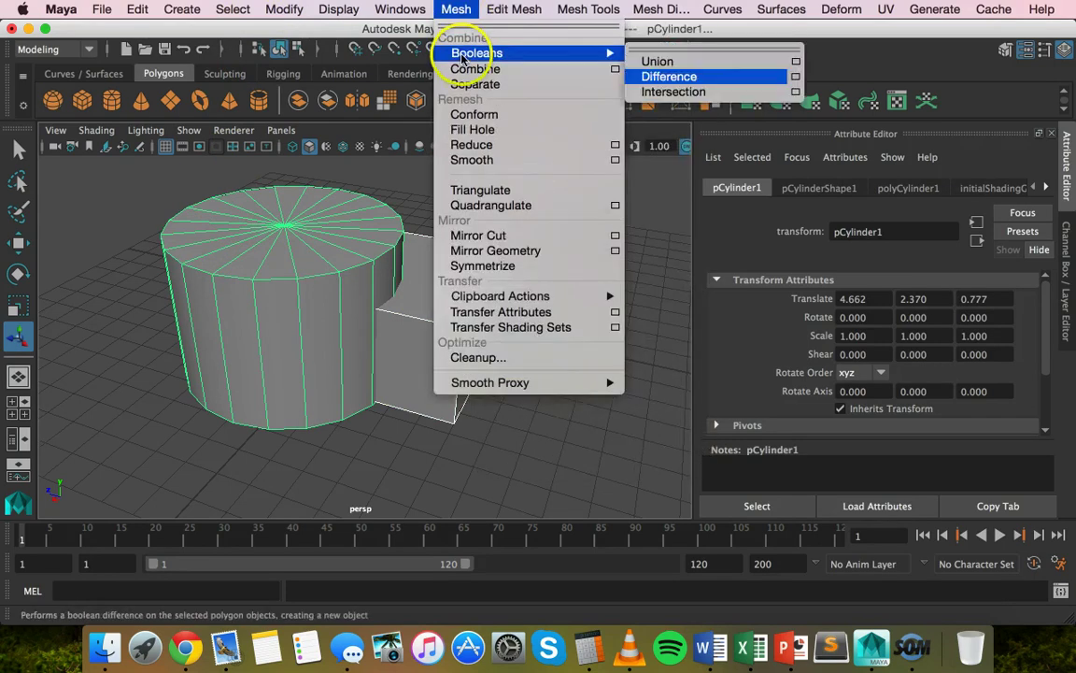
left_click(670, 91)
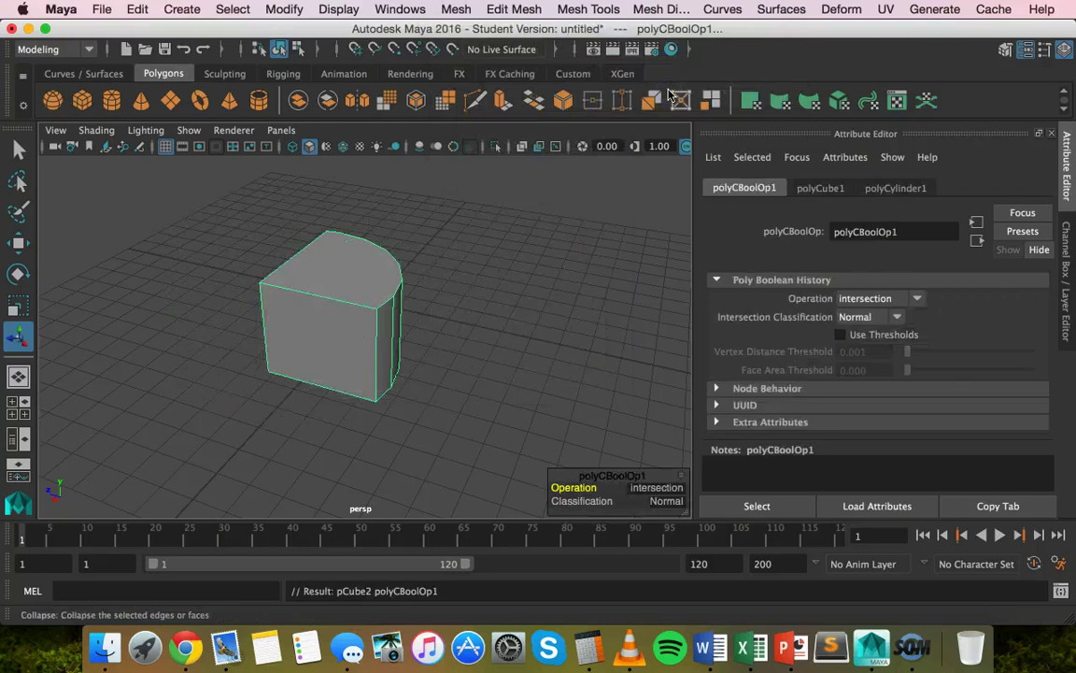